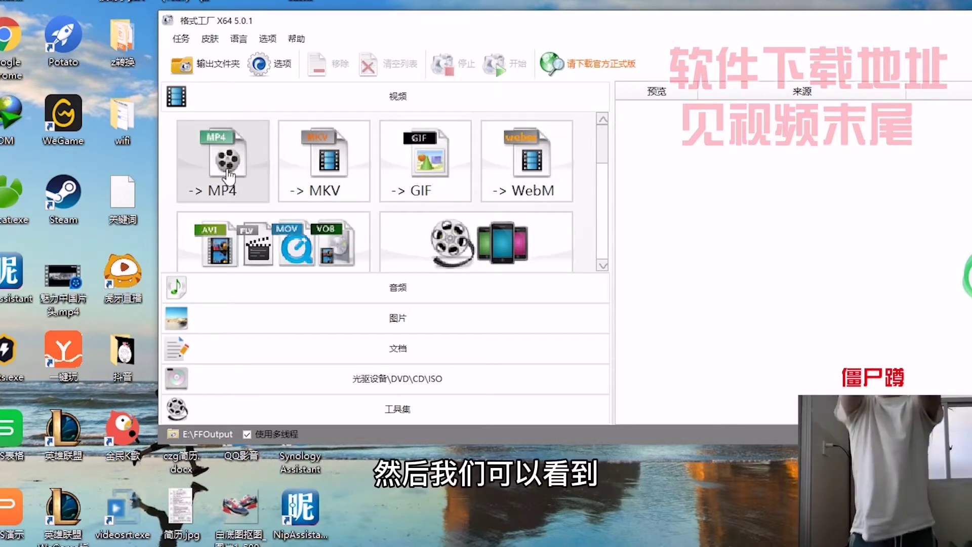
Look through the video functions and open the screen recording tool (屏幕录像).
left_click_drag(603, 139, 604, 194)
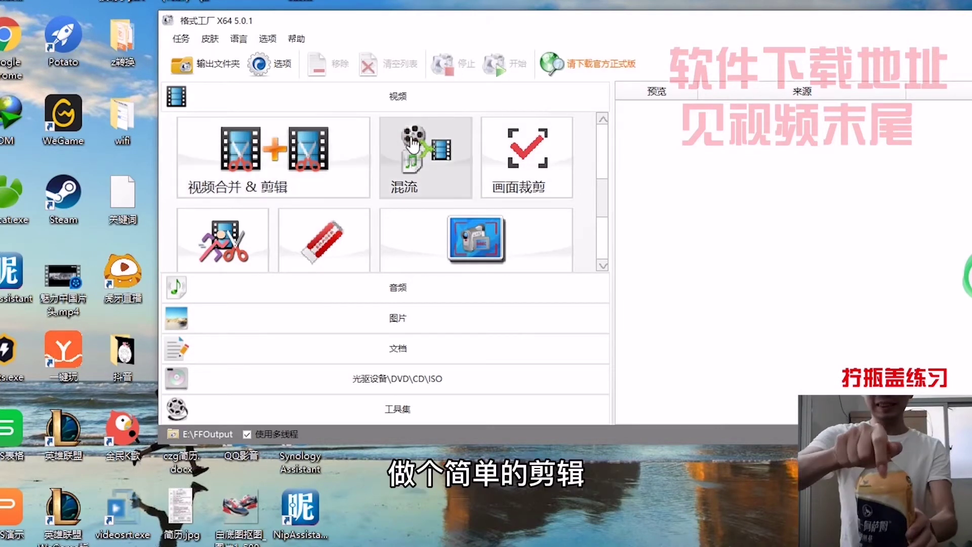
left_click(603, 163)
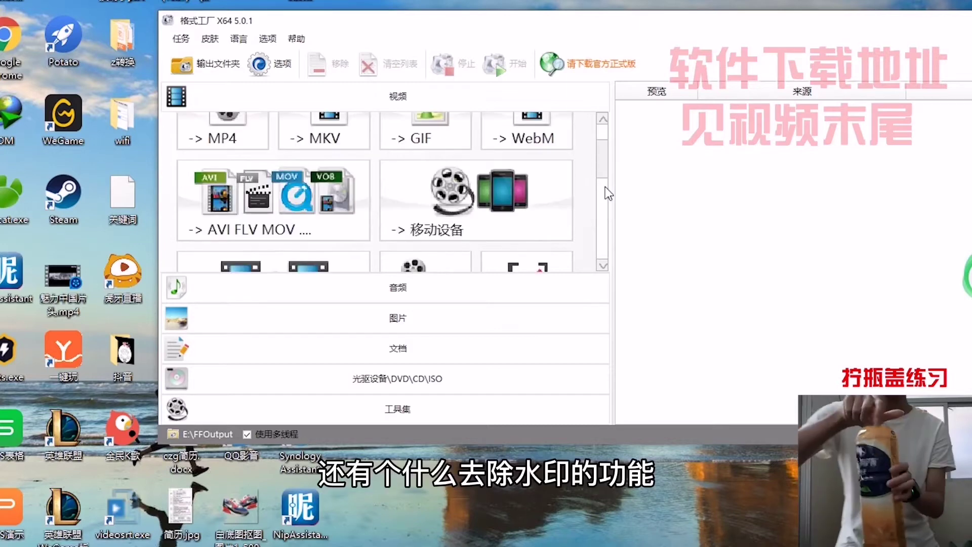
scroll(599, 205, "down", 1)
scroll(376, 201, "down", 1)
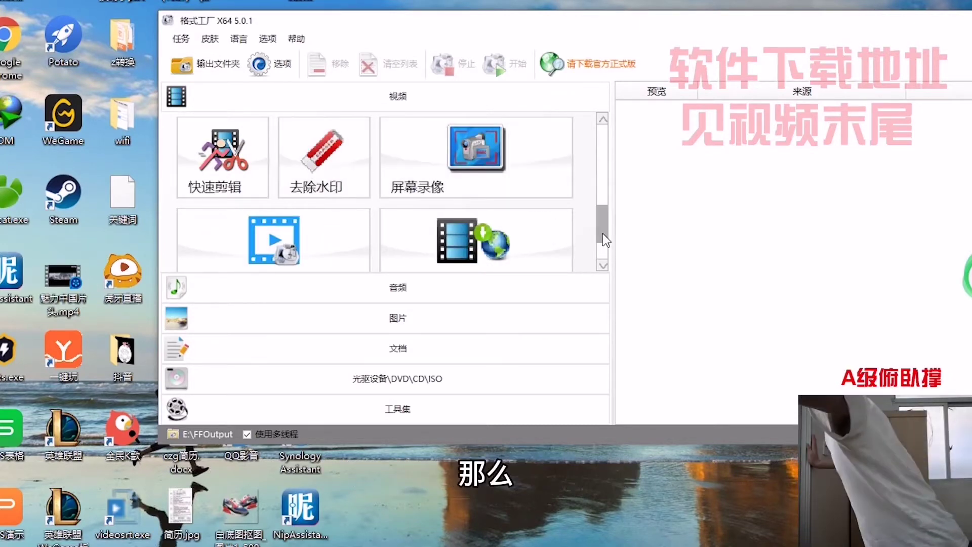
scroll(603, 233, "up", 1)
scroll(602, 227, "up", 1)
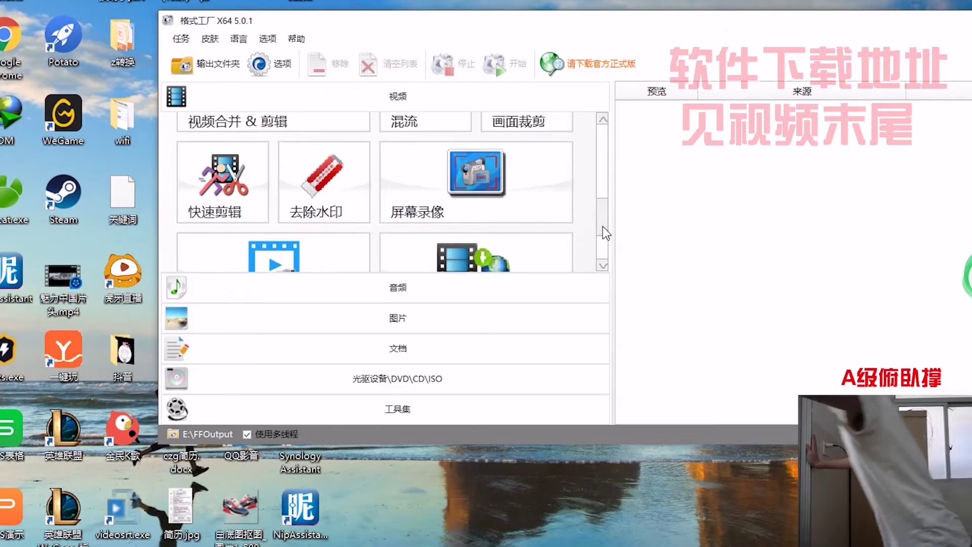
left_click(466, 195)
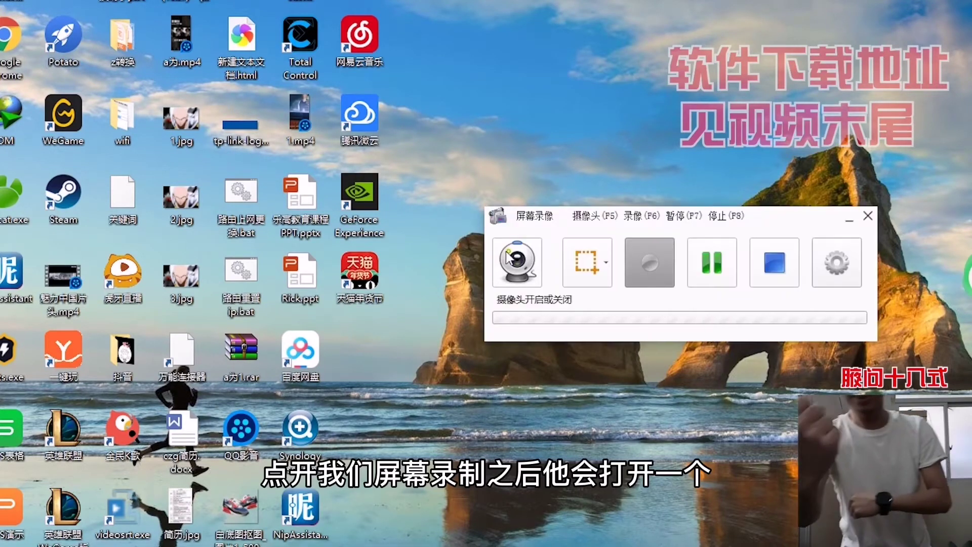
Reposition the screen recorder window and view its capture area choices: screen region, window and full screen.
left_click_drag(542, 218, 470, 131)
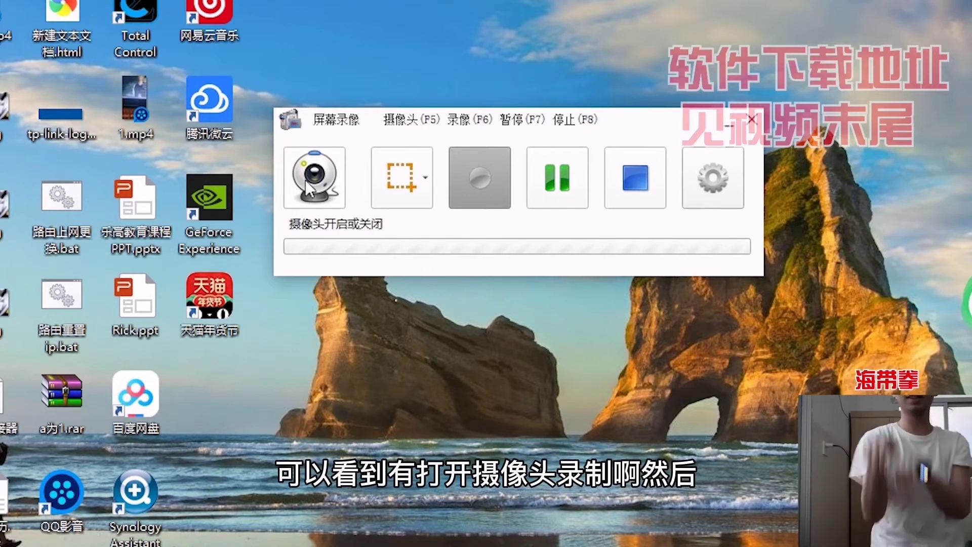
left_click(427, 174)
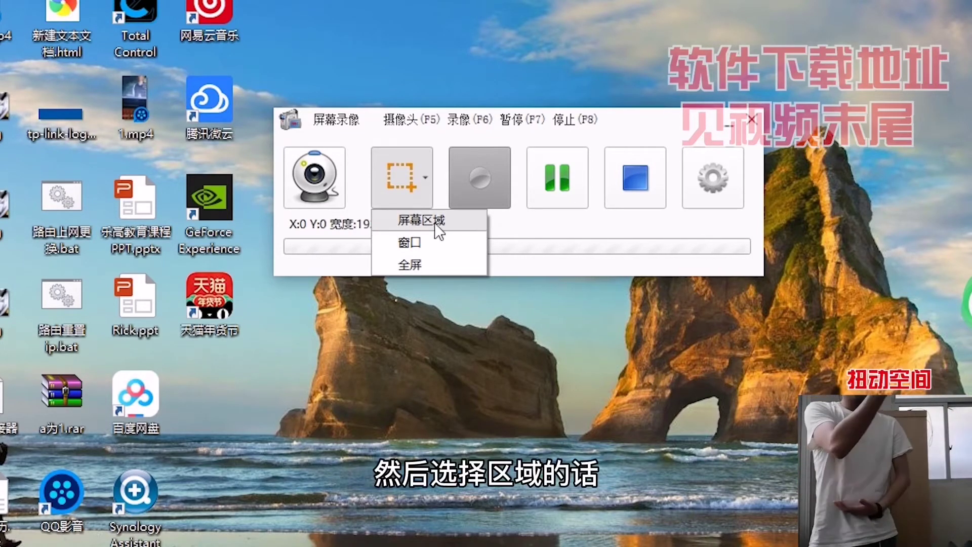
left_click(361, 140)
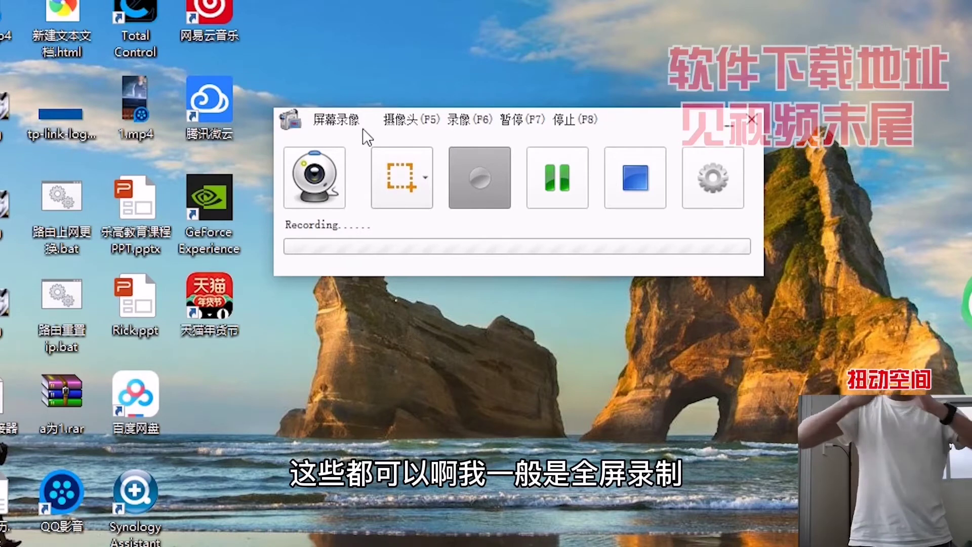
Examine the screen recorder's video frame rate, bitrate and system output settings, and close the options without saving.
left_click(706, 172)
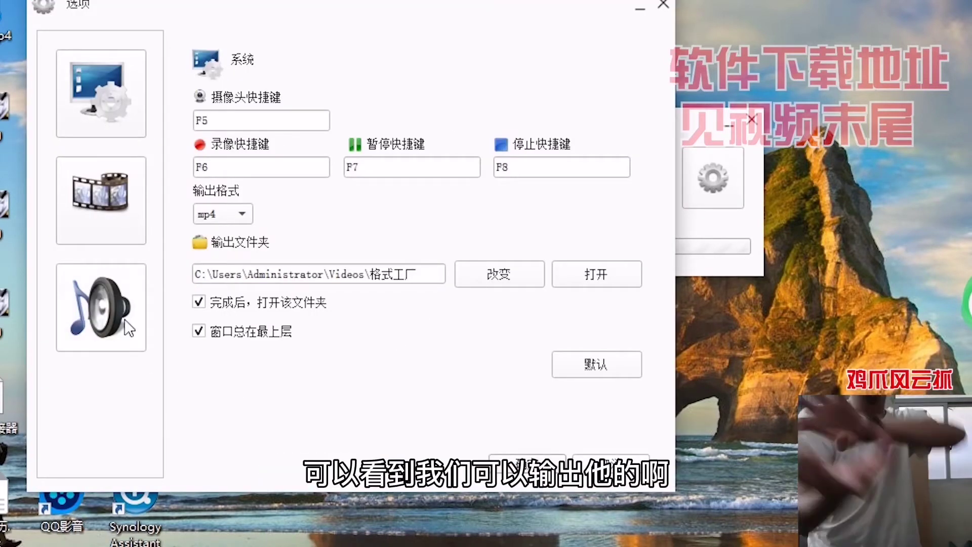
left_click(89, 199)
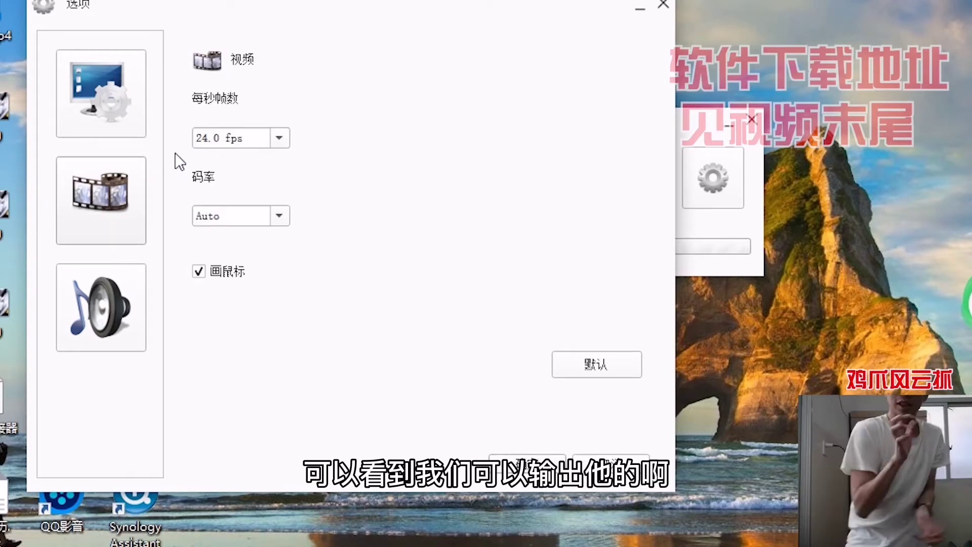
left_click(268, 138)
left_click(379, 254)
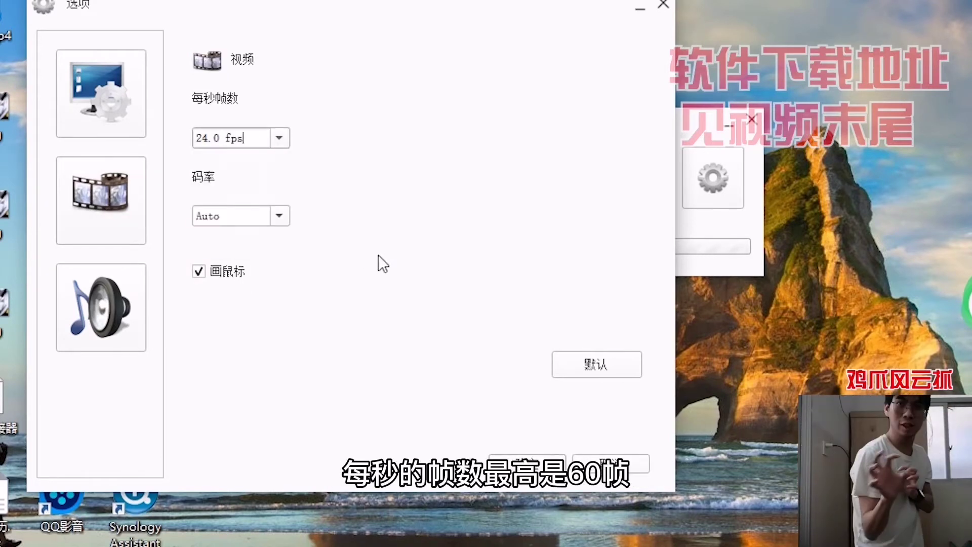
left_click(279, 216)
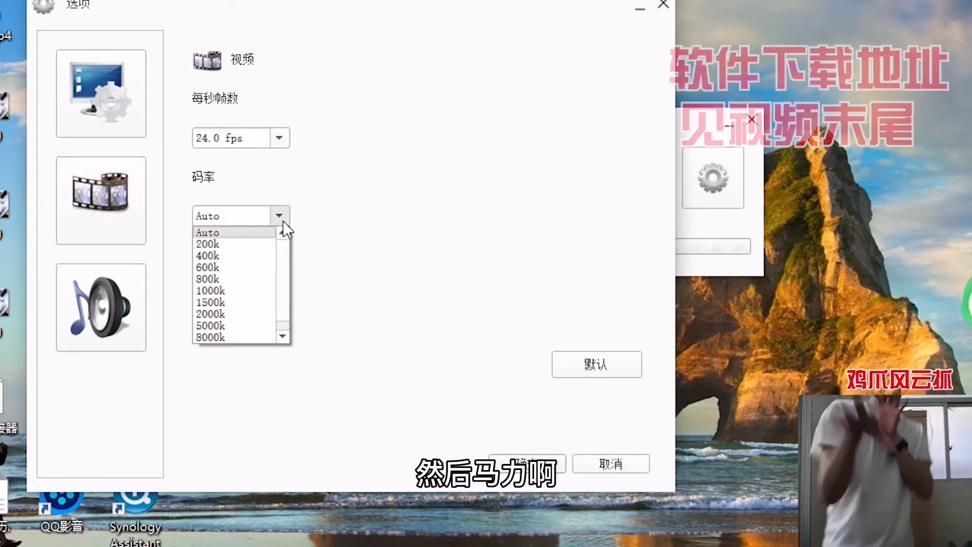
left_click(120, 112)
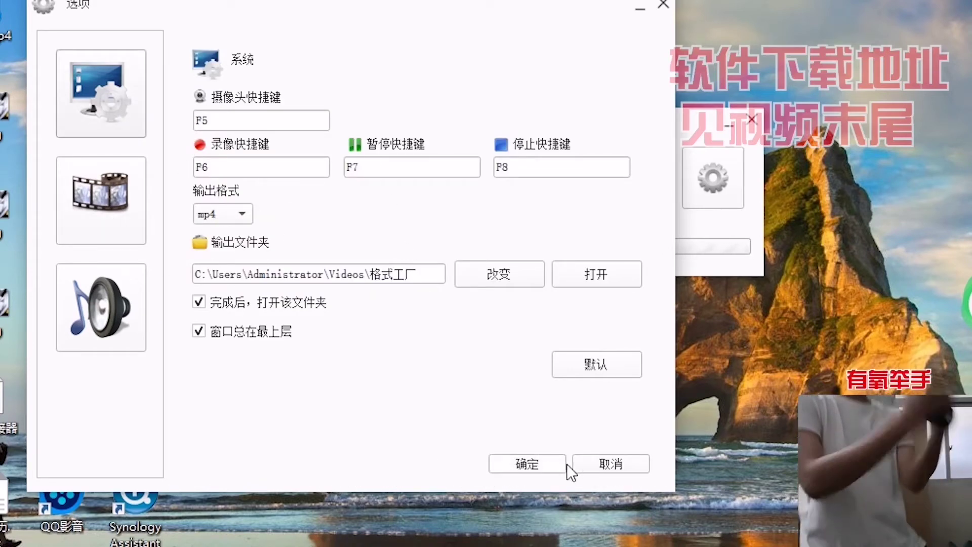
left_click(598, 463)
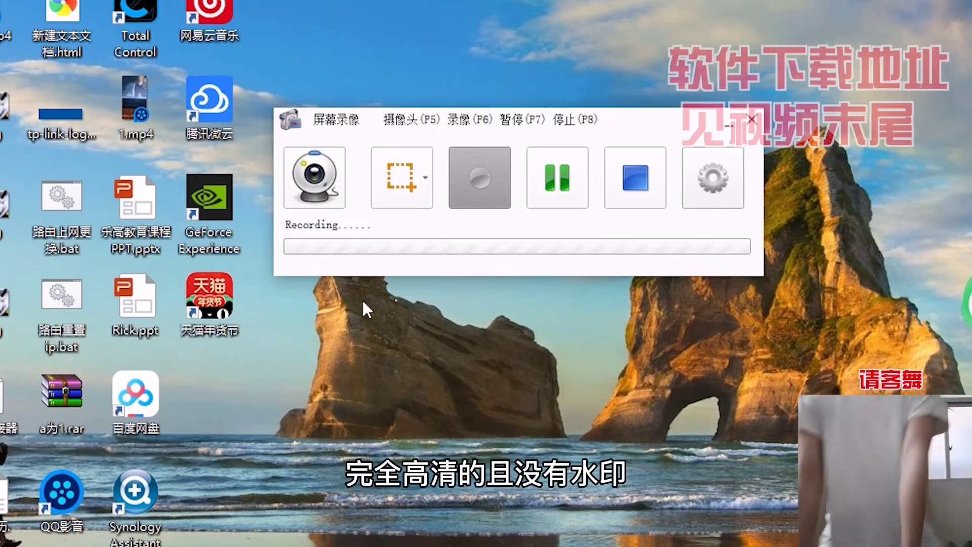
right_click(450, 17)
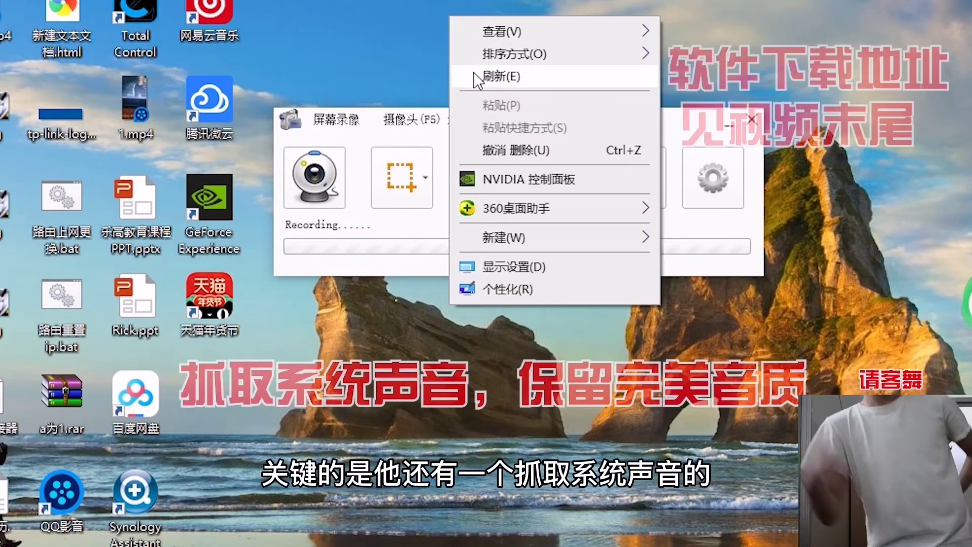
left_click(476, 76)
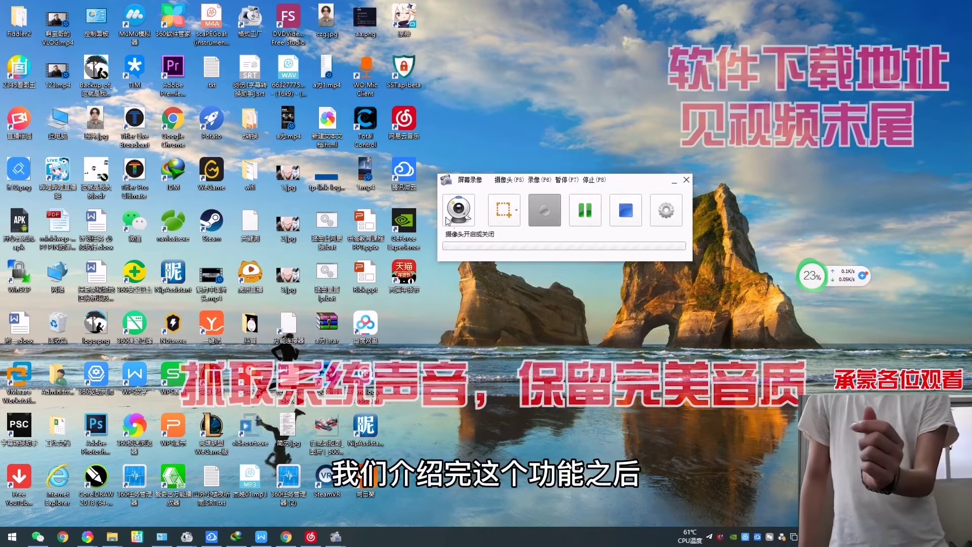
Bring back the main 格式工厂 window and minimize the screen recorder.
mouse_move(187, 537)
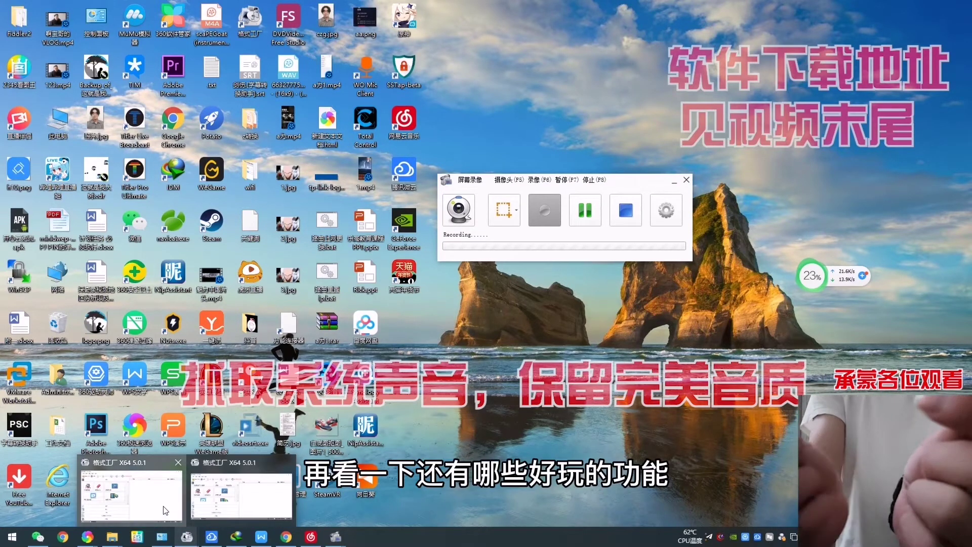
left_click(130, 489)
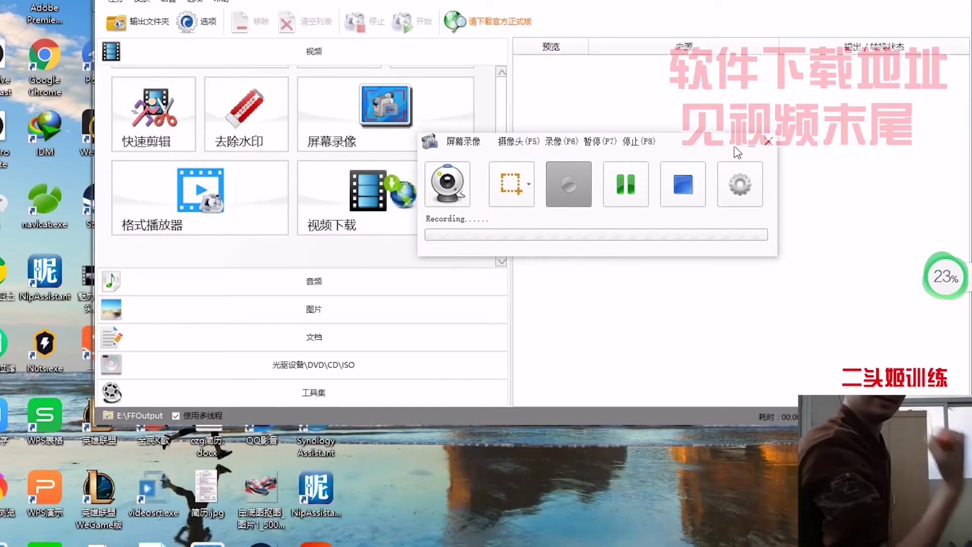
left_click(750, 144)
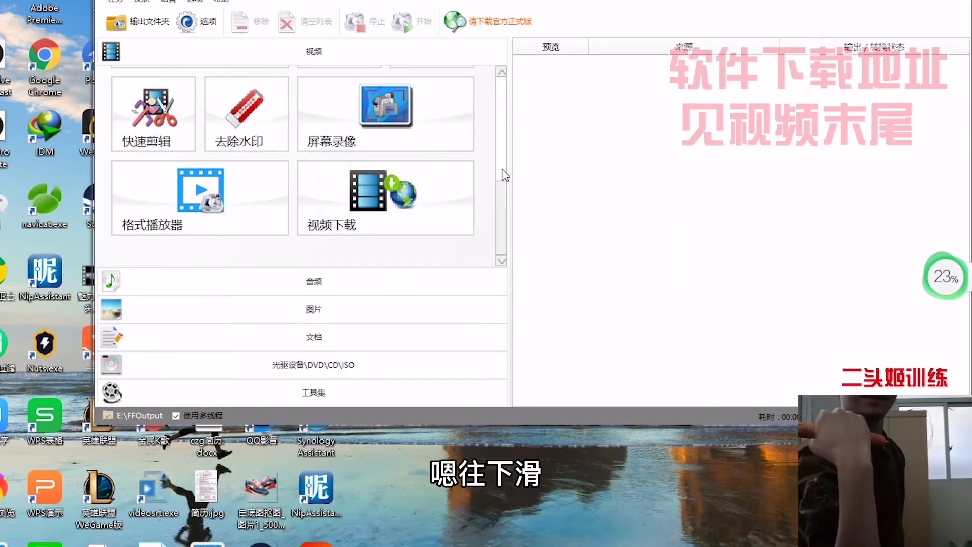
Review the conversion formats and tools offered in the audio, picture and document categories.
left_click(459, 290)
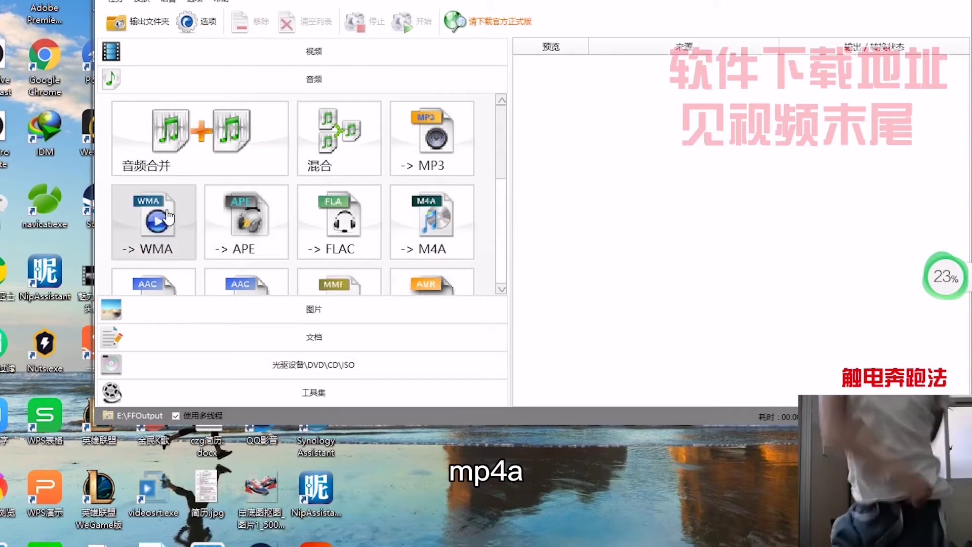
scroll(177, 213, "down", 1)
scroll(191, 210, "down", 1)
scroll(162, 192, "up", 2)
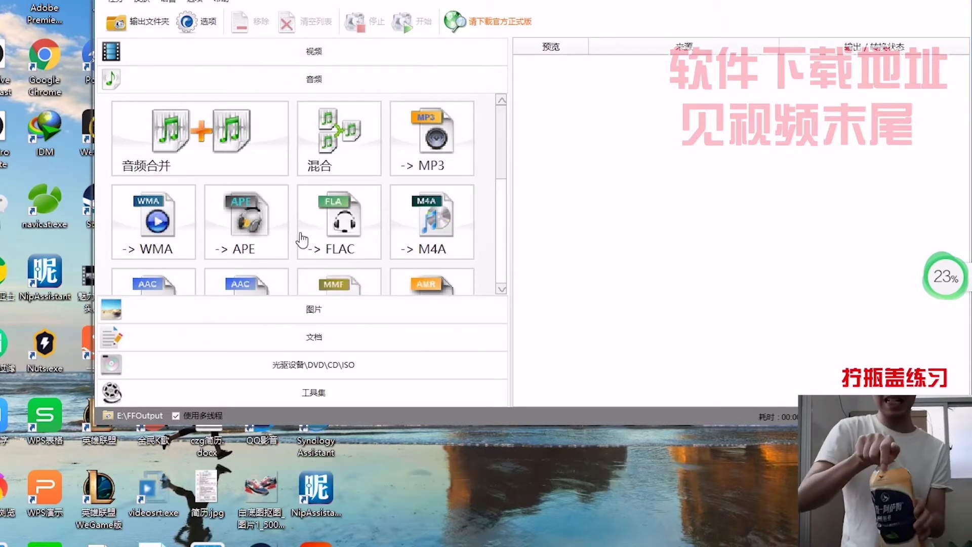
left_click(319, 310)
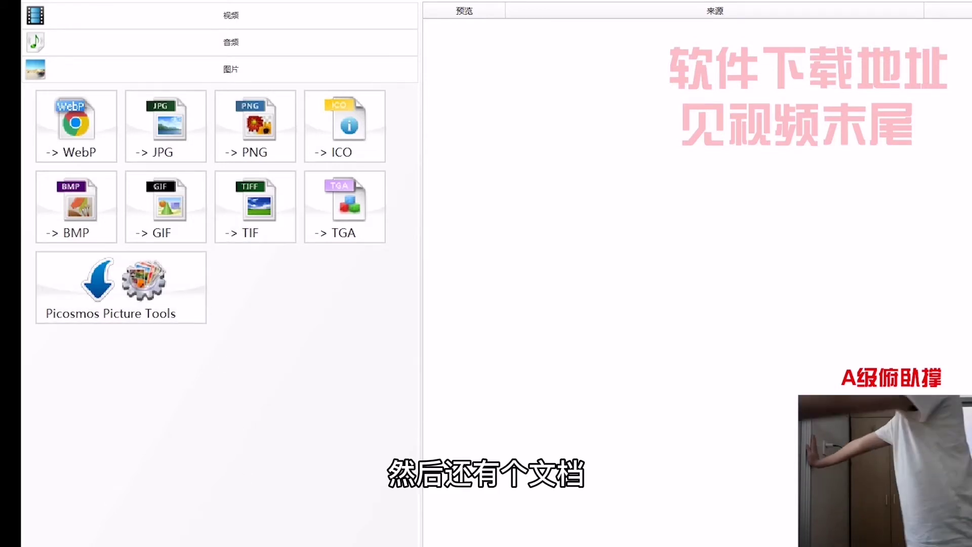
left_click(152, 544)
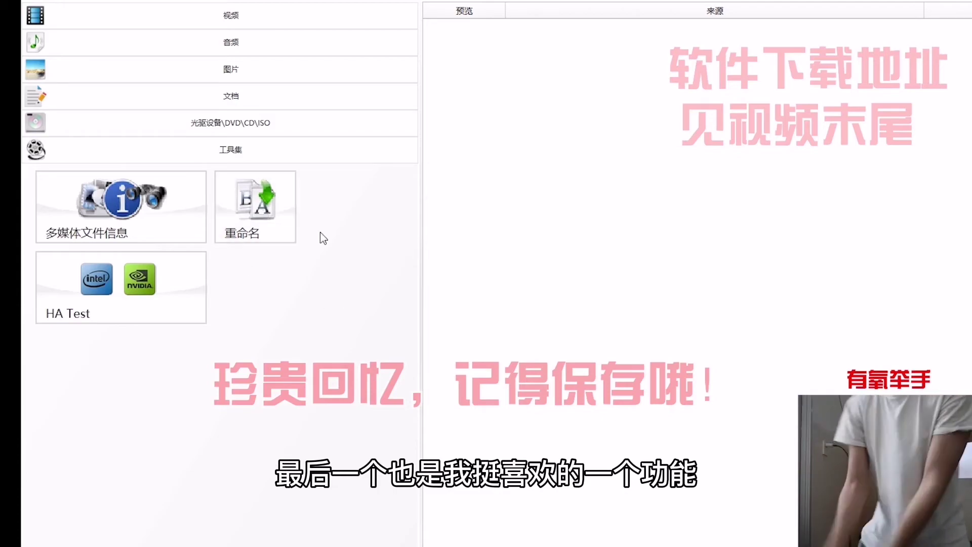
Open the batch rename tool (重命名) and examine its file type and name format options.
left_click(226, 192)
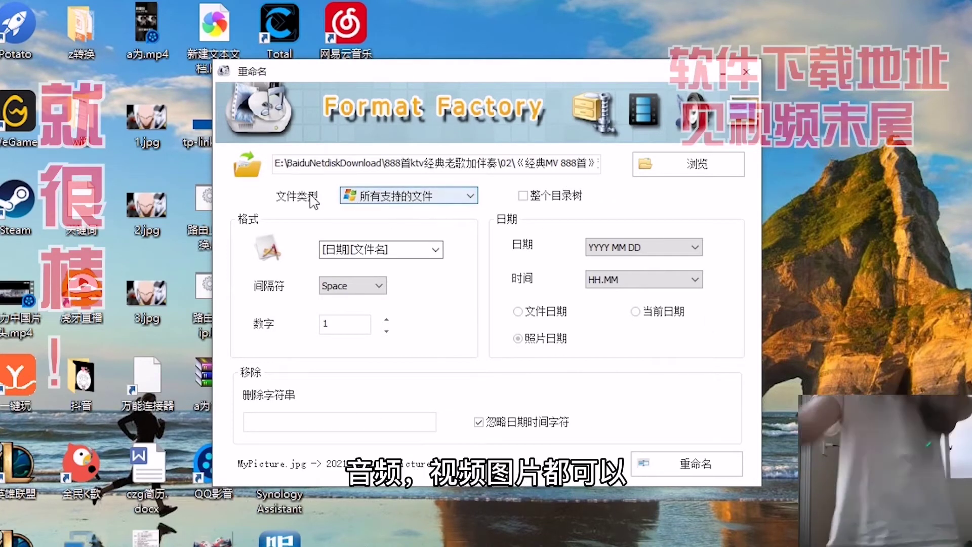
left_click(433, 198)
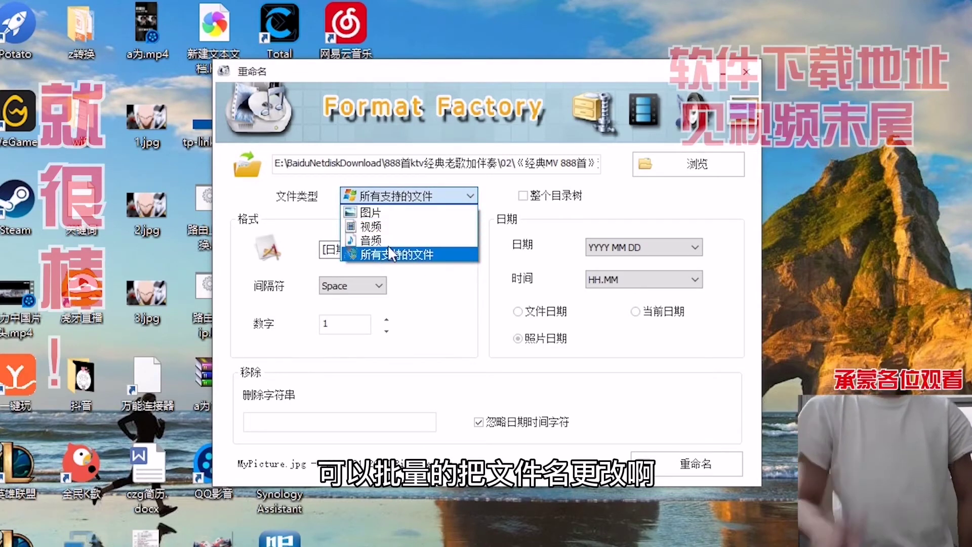
left_click(431, 286)
left_click(378, 244)
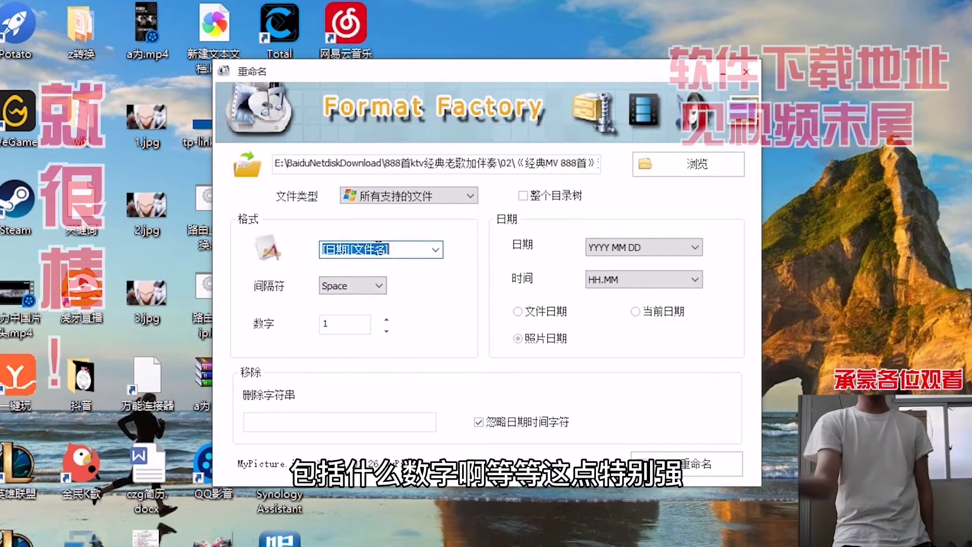
left_click(436, 250)
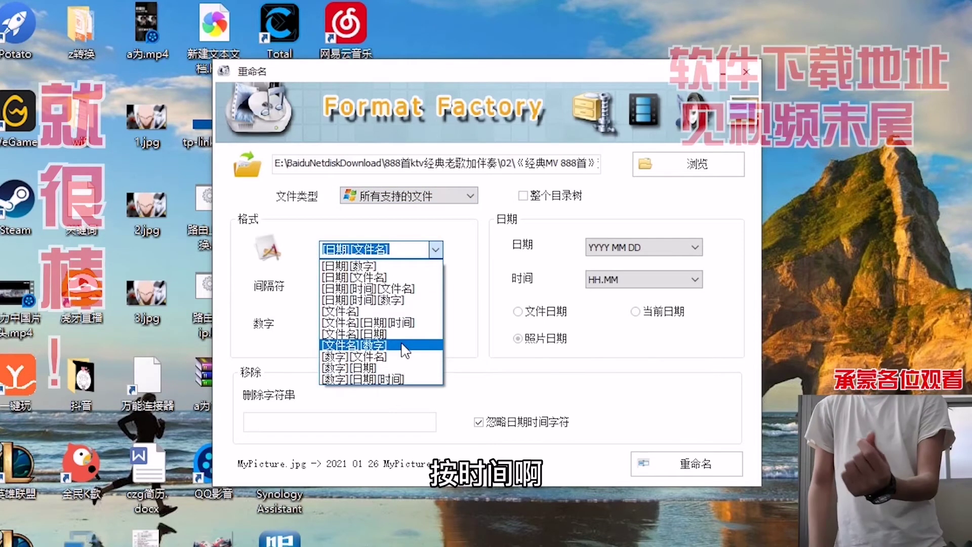
left_click(507, 383)
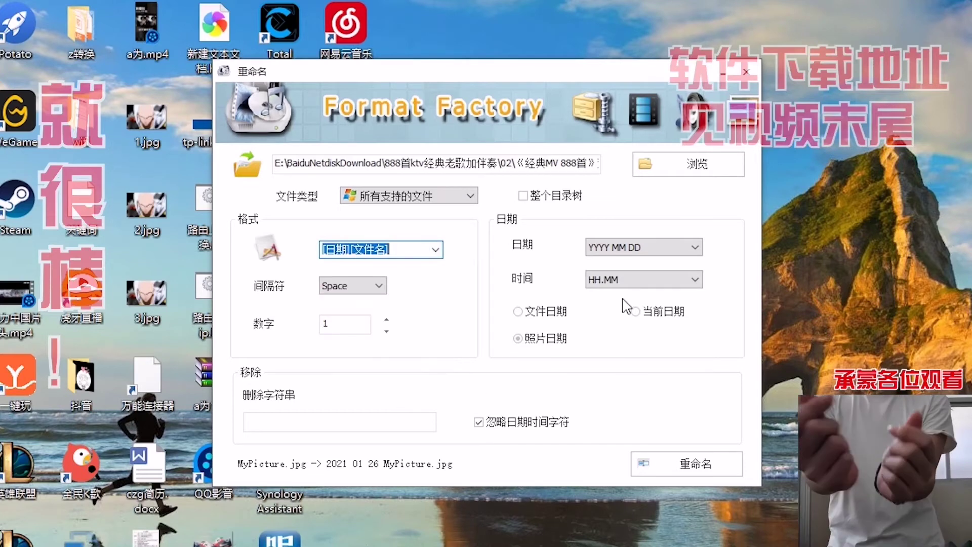
Set the rename date format to YYYY.MM.DD and the date source to 文件日期, and close the tool without renaming.
left_click(674, 248)
left_click(649, 287)
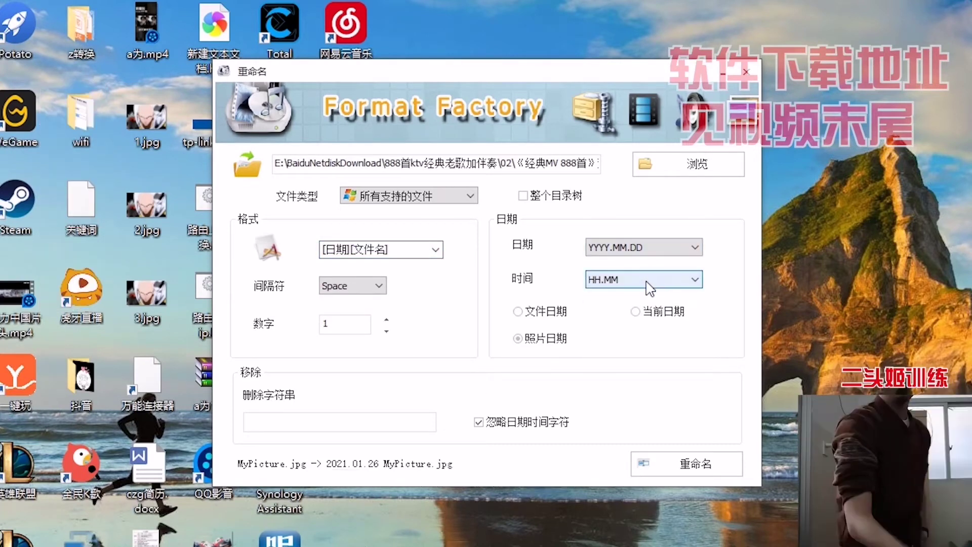
left_click(649, 287)
left_click(635, 325)
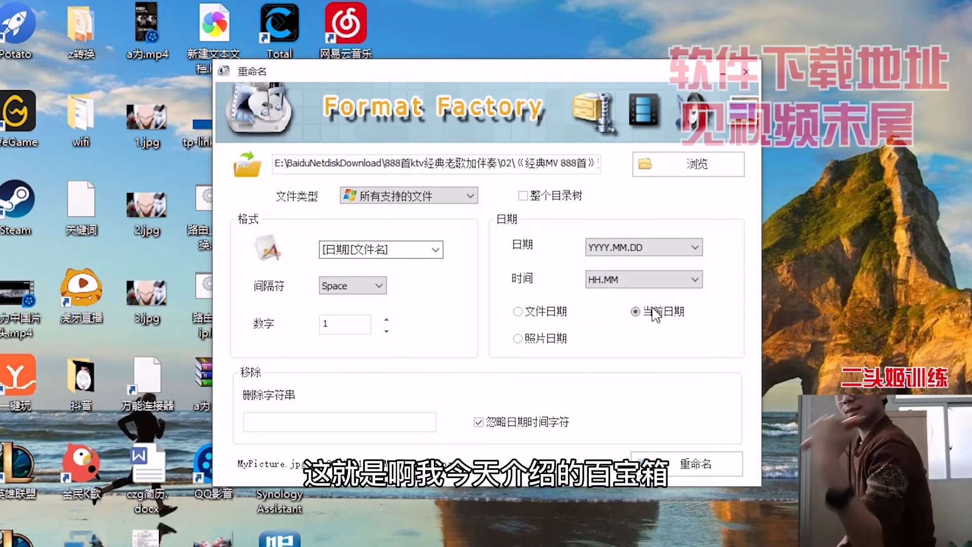
left_click(526, 313)
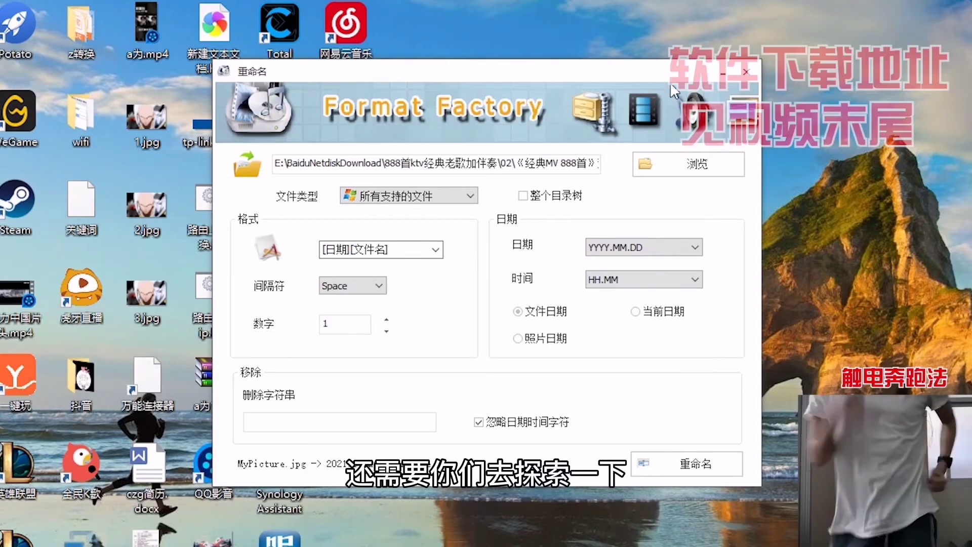
left_click(745, 72)
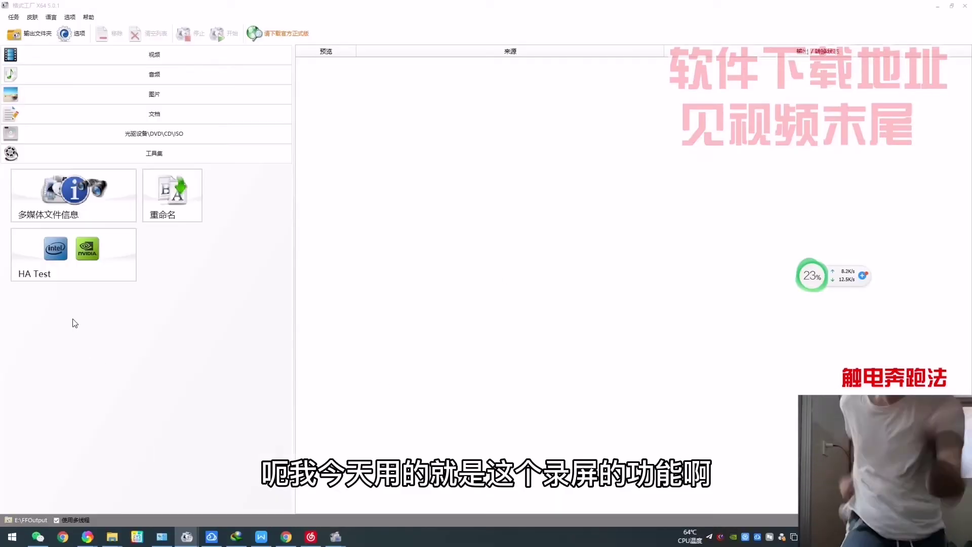
Go back through the disc, document, picture and audio categories to the video functions.
left_click(174, 136)
left_click(187, 120)
left_click(180, 95)
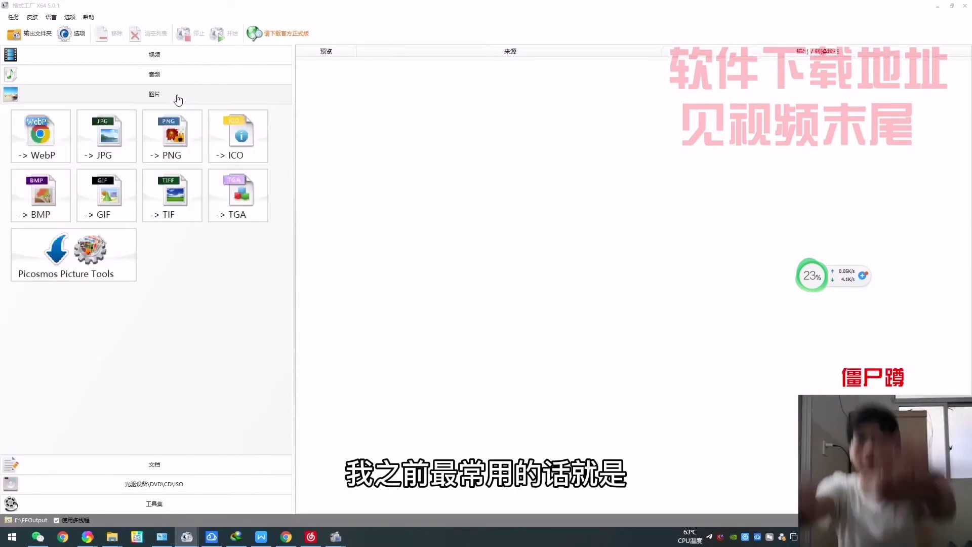
left_click(182, 76)
left_click(188, 65)
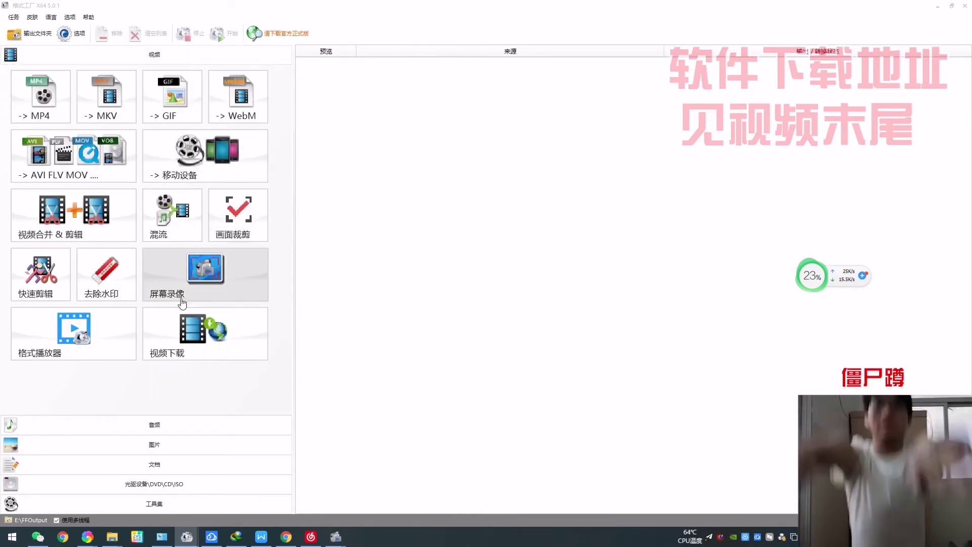